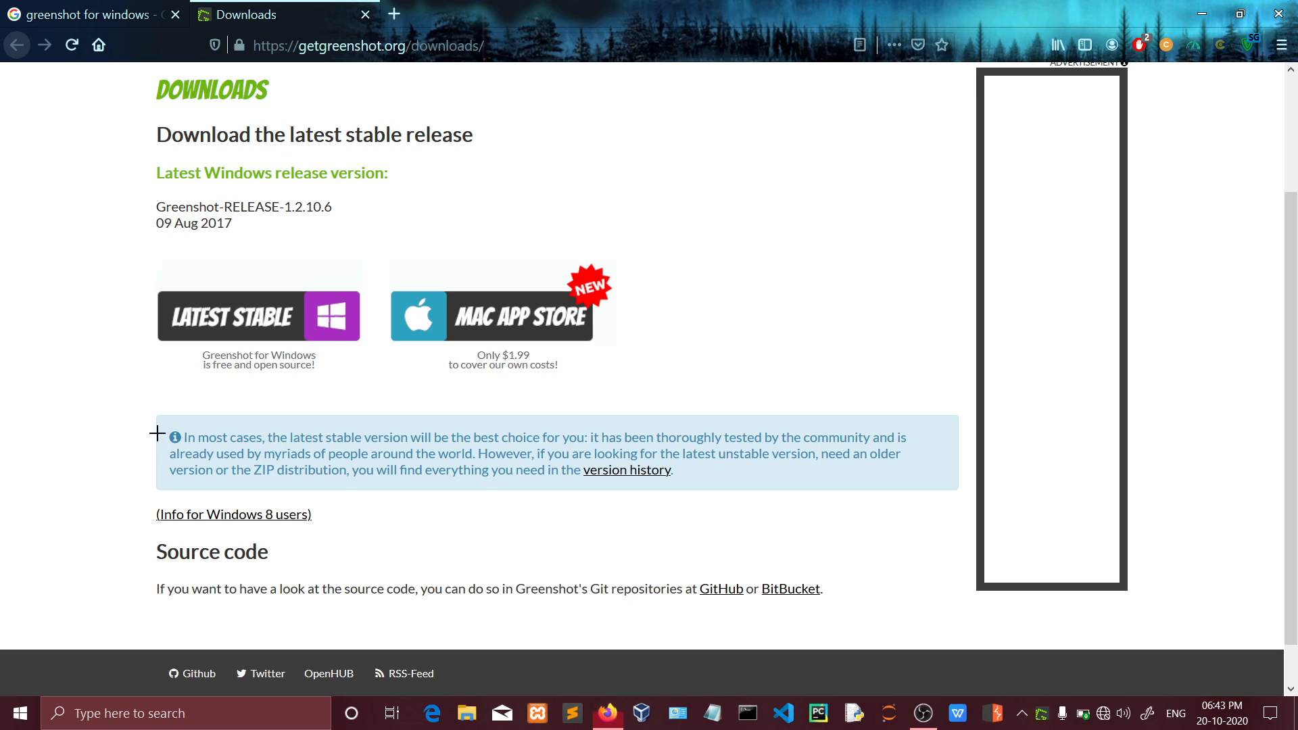
Capture the screen region with the latest stable release heading and download buttons, and open it in a maximized Greenshot image editor.
{"action": "key", "text": "Print"}
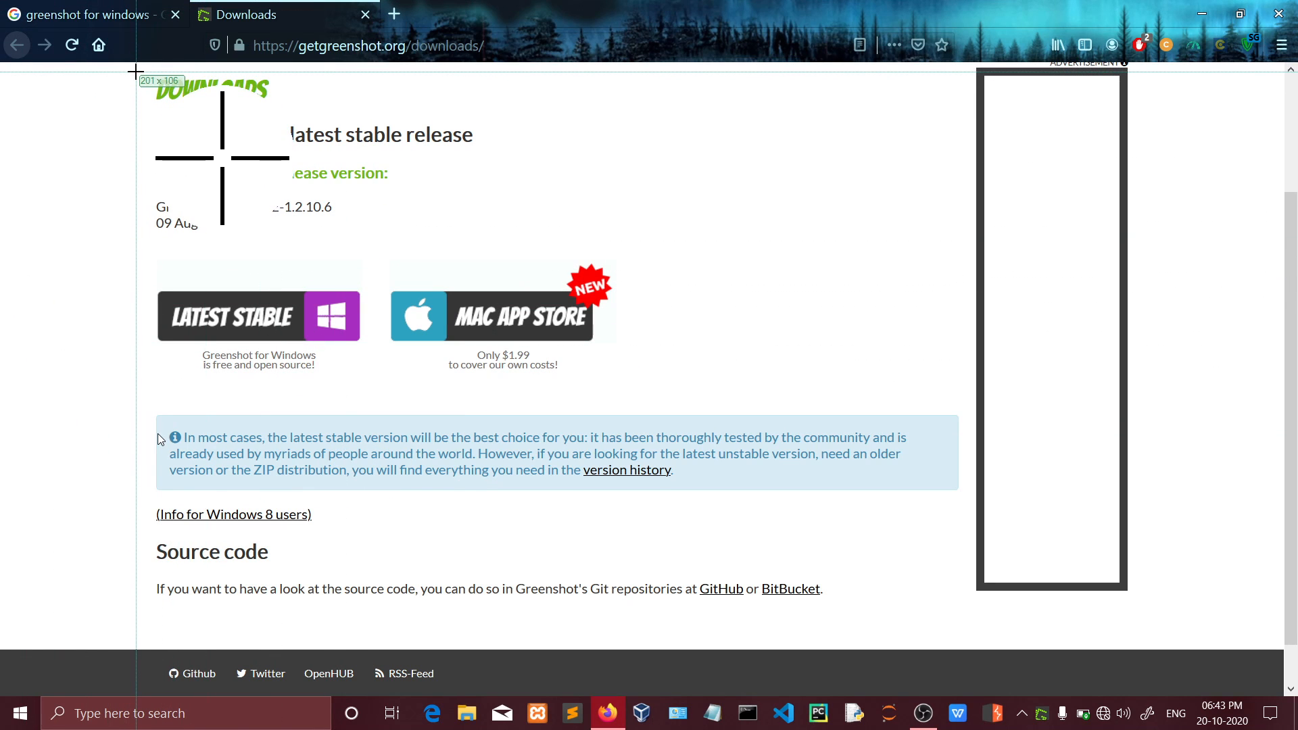
{"action": "left_click_drag", "start_coordinate": [136, 72], "coordinate": [629, 399]}
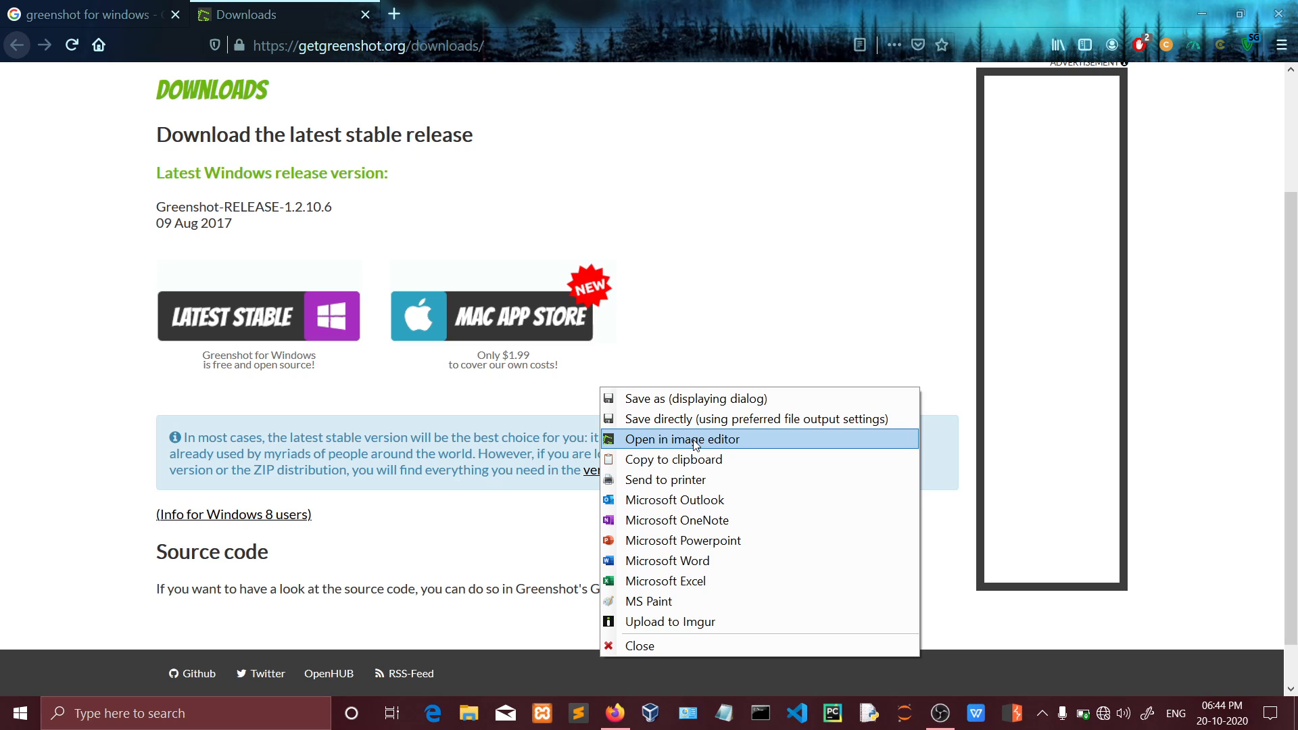
{"action": "left_click", "coordinate": [694, 440]}
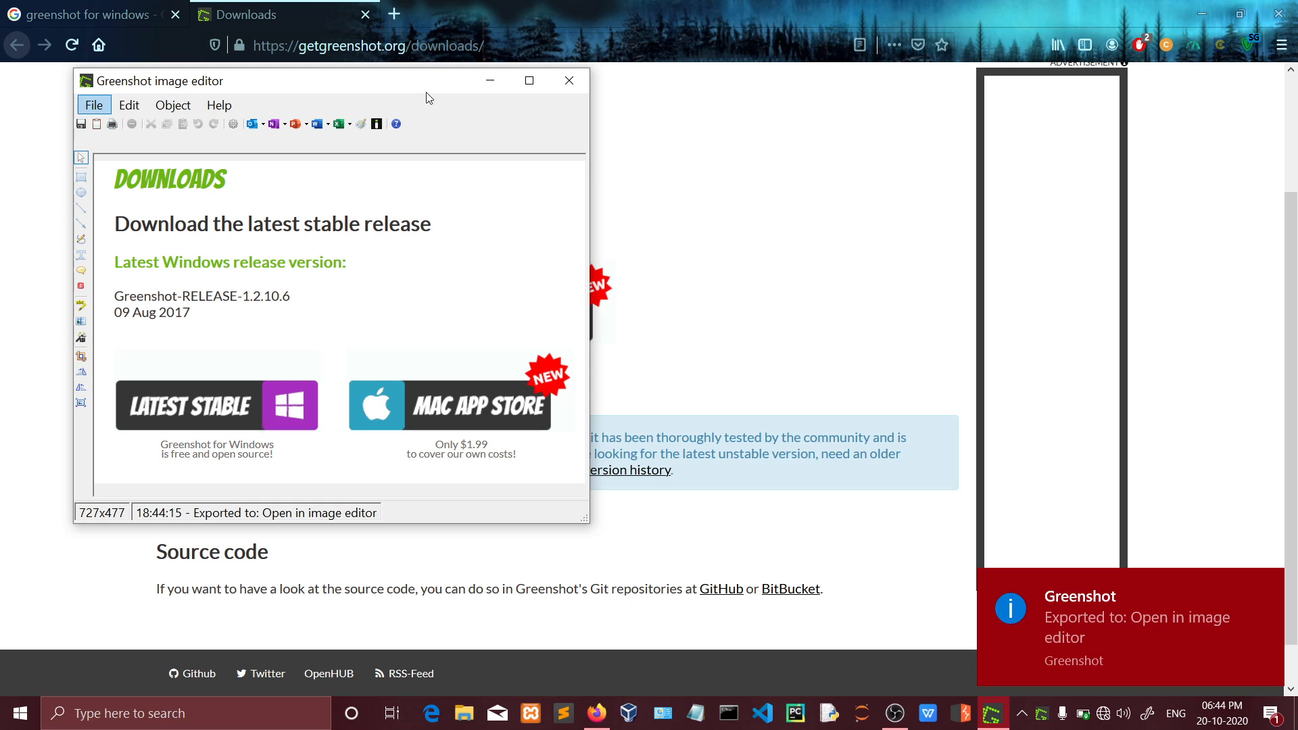
{"action": "left_click", "coordinate": [530, 81]}
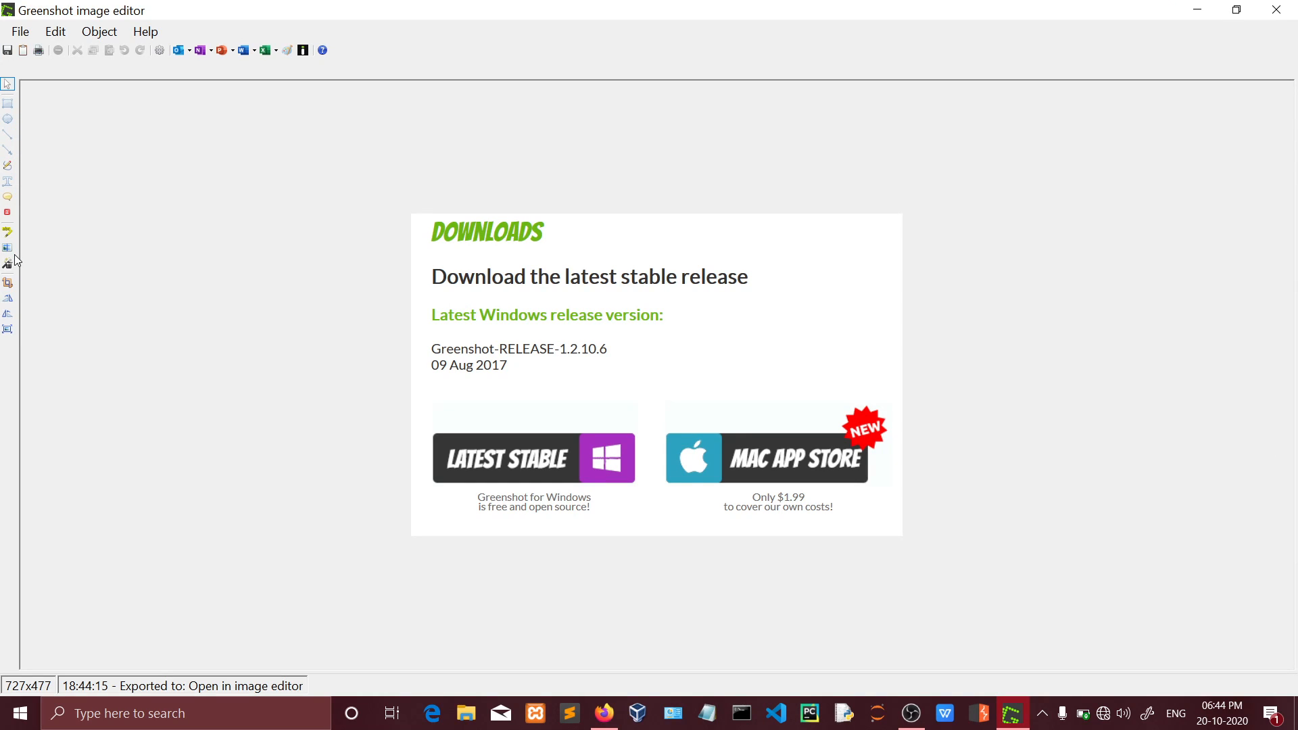
Add five numbered counters at the DOWNLOADS heading, the stable release heading, below the date, on LATEST STABLE and on MAC APP STORE.
{"action": "left_click", "coordinate": [8, 212]}
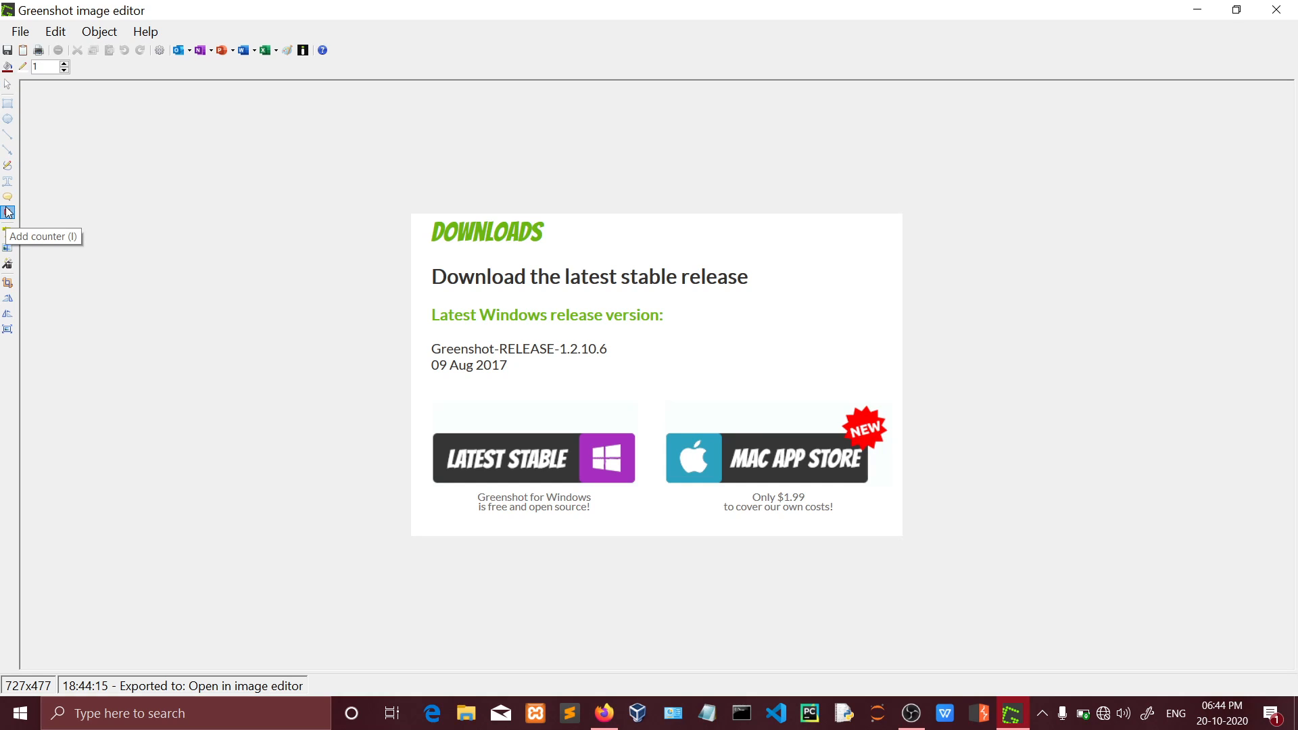
{"action": "left_click", "coordinate": [432, 236]}
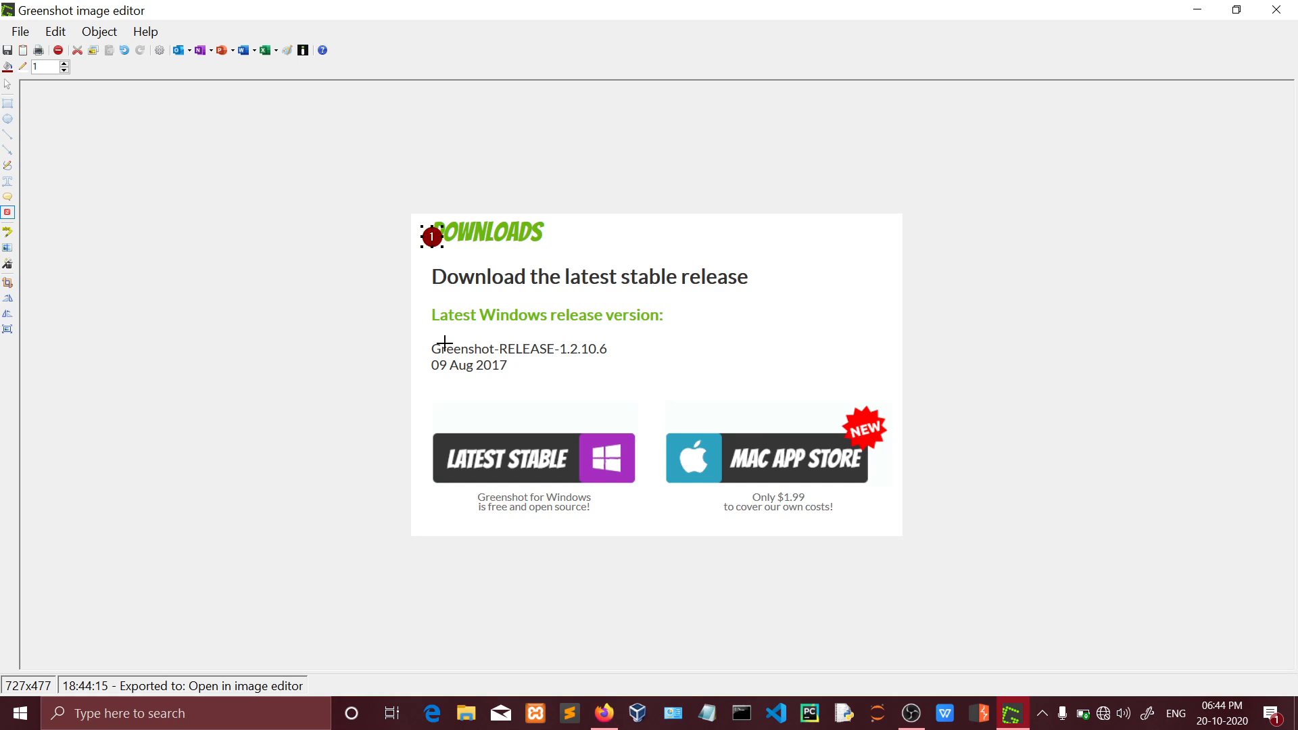
{"action": "left_click", "coordinate": [429, 282]}
{"action": "left_click", "coordinate": [437, 397]}
{"action": "left_click", "coordinate": [458, 459]}
{"action": "left_click", "coordinate": [711, 456]}
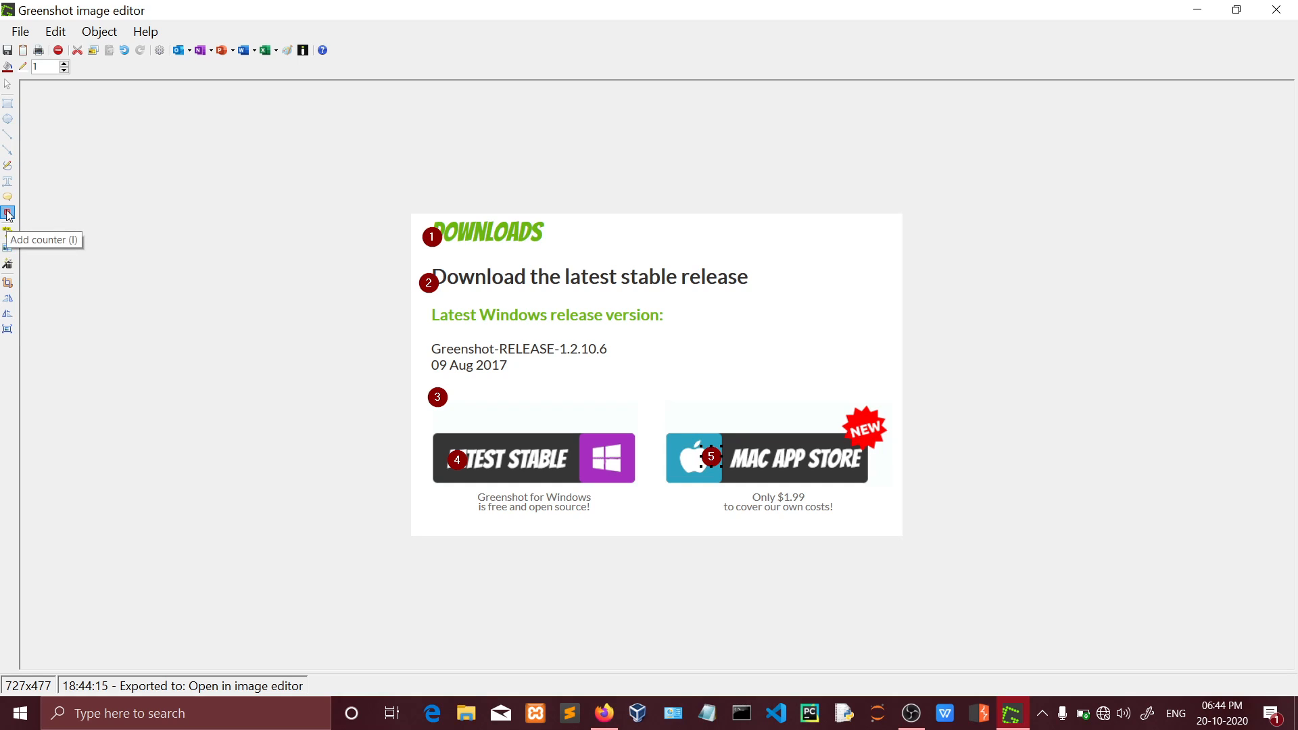
Draw an ellipse just below the end of the stable release heading and an arrow pointing to the Windows logo.
{"action": "left_click", "coordinate": [9, 125]}
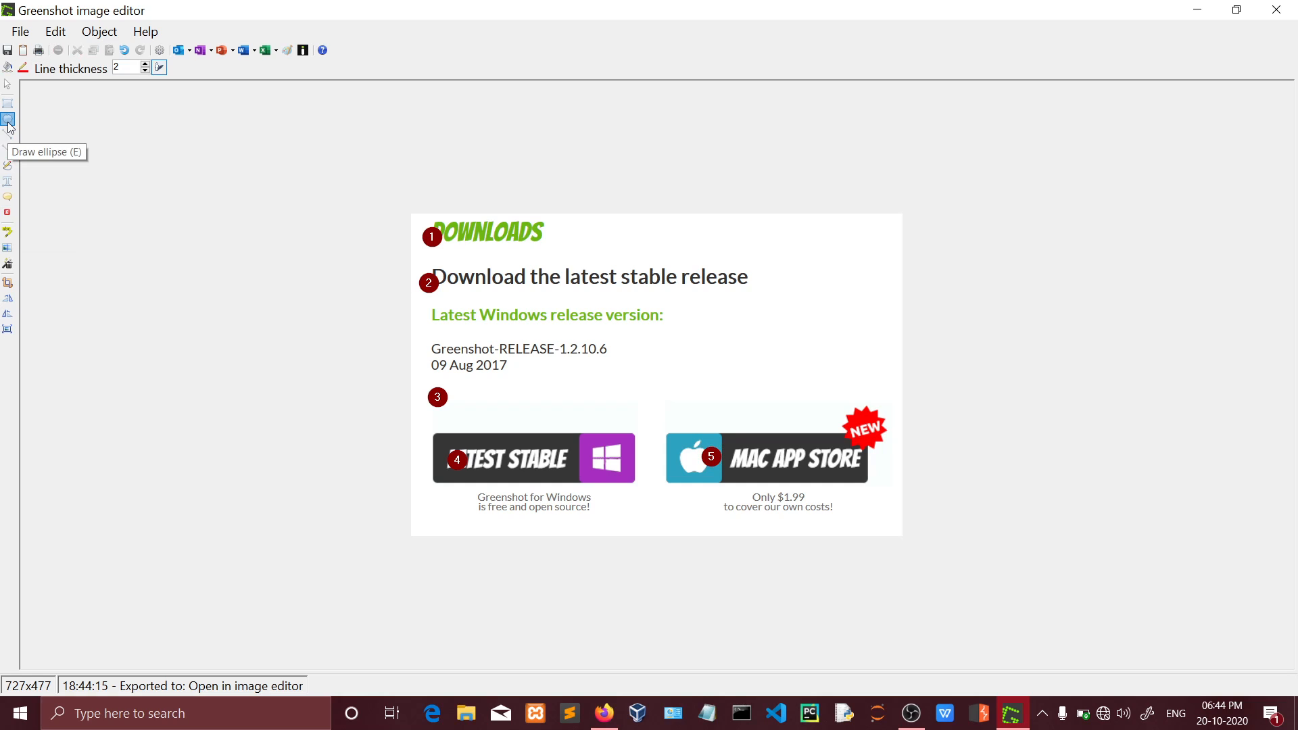
{"action": "left_click_drag", "start_coordinate": [713, 279], "coordinate": [852, 332]}
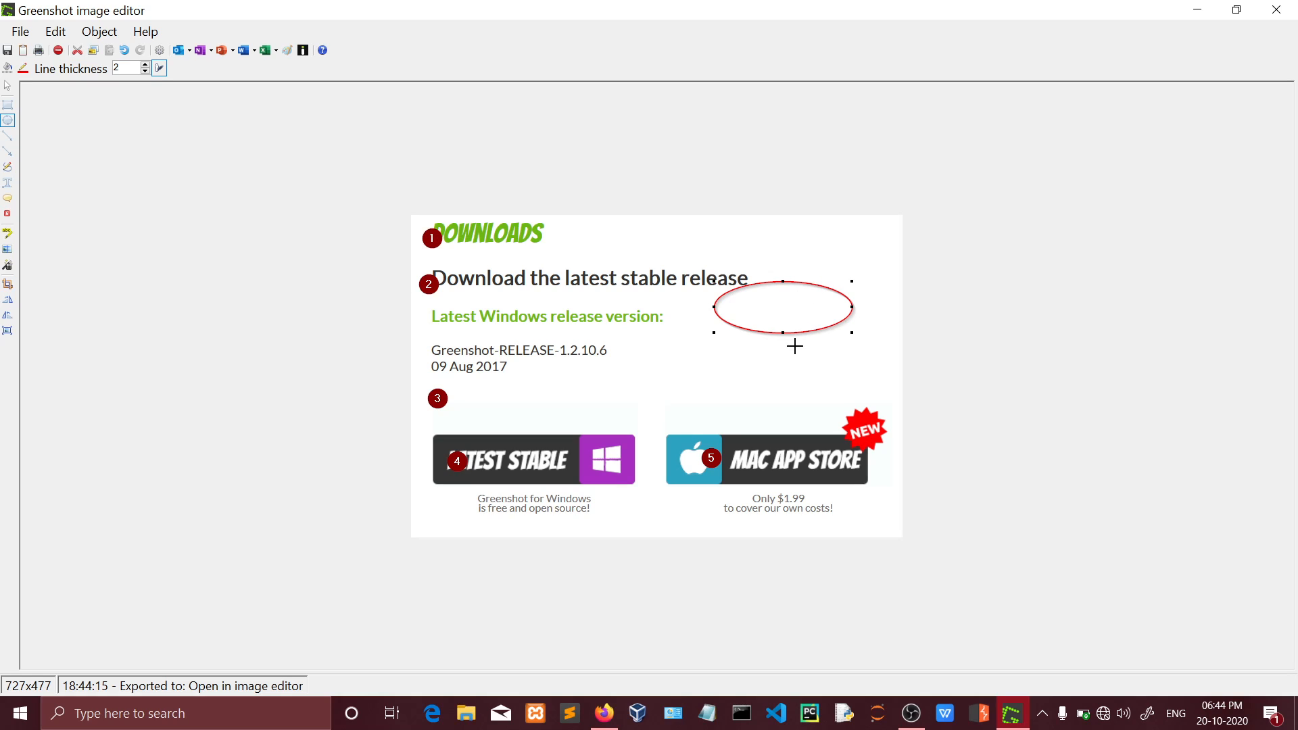
{"action": "left_click", "coordinate": [9, 151]}
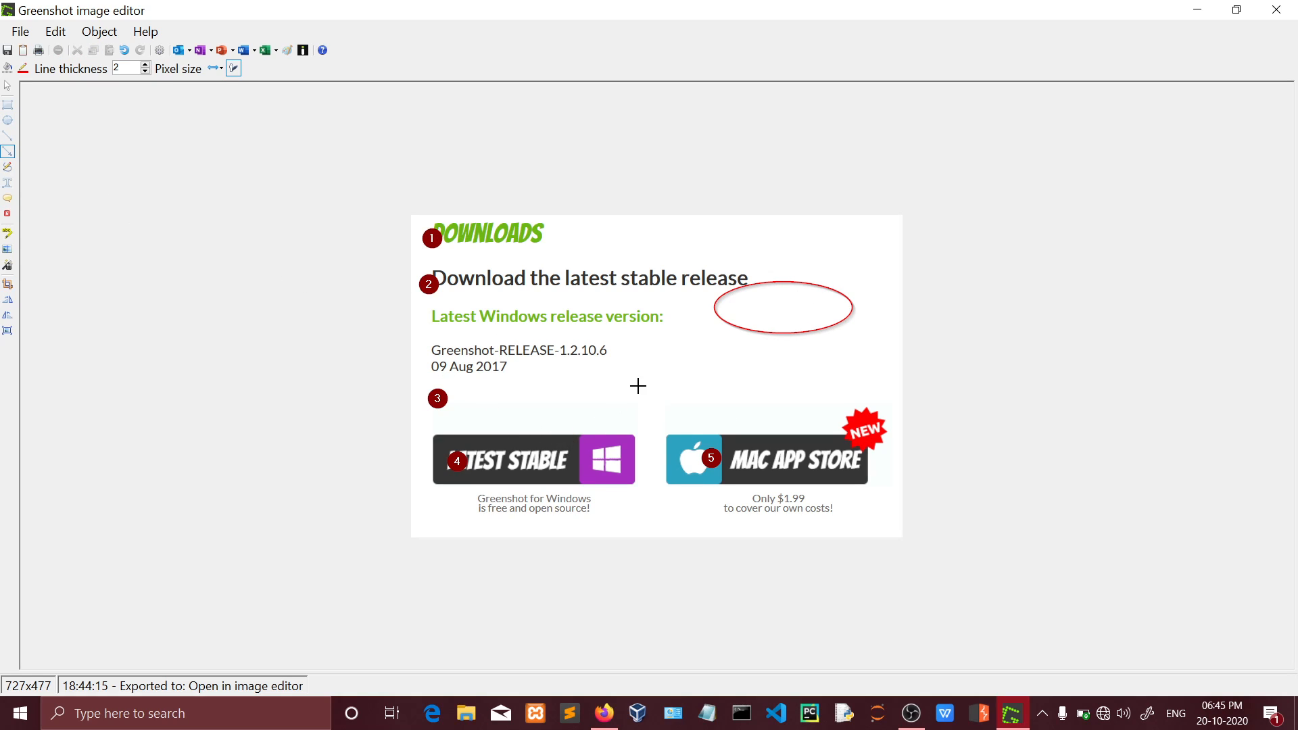
{"action": "left_click_drag", "start_coordinate": [664, 360], "coordinate": [603, 432]}
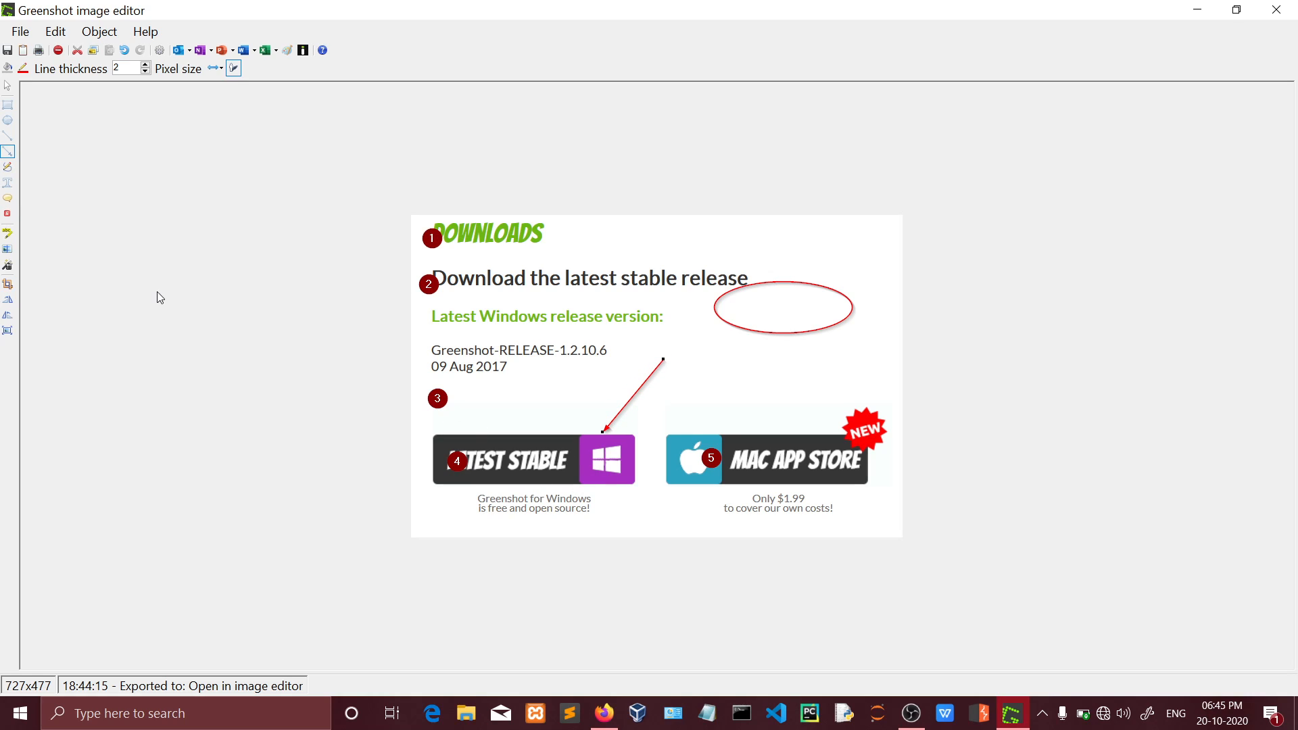
Highlight the release version line and the DOWNLOADS heading in yellow, and draw a freehand scribble around the ellipse and over MAC APP STORE.
{"action": "left_click", "coordinate": [7, 234]}
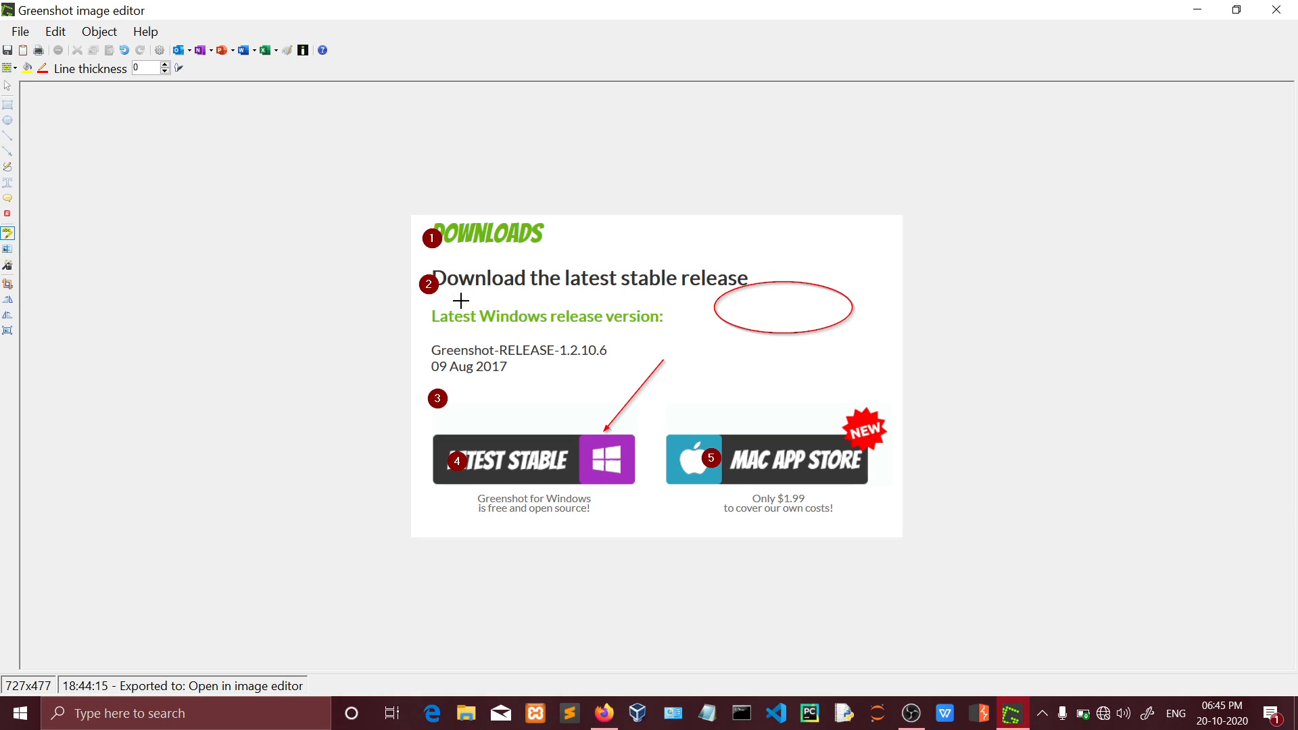
{"action": "mouse_move", "coordinate": [461, 301]}
{"action": "left_mouse_down"}
{"action": "mouse_move", "coordinate": [612, 315]}
{"action": "mouse_move", "coordinate": [641, 345]}
{"action": "left_mouse_up"}
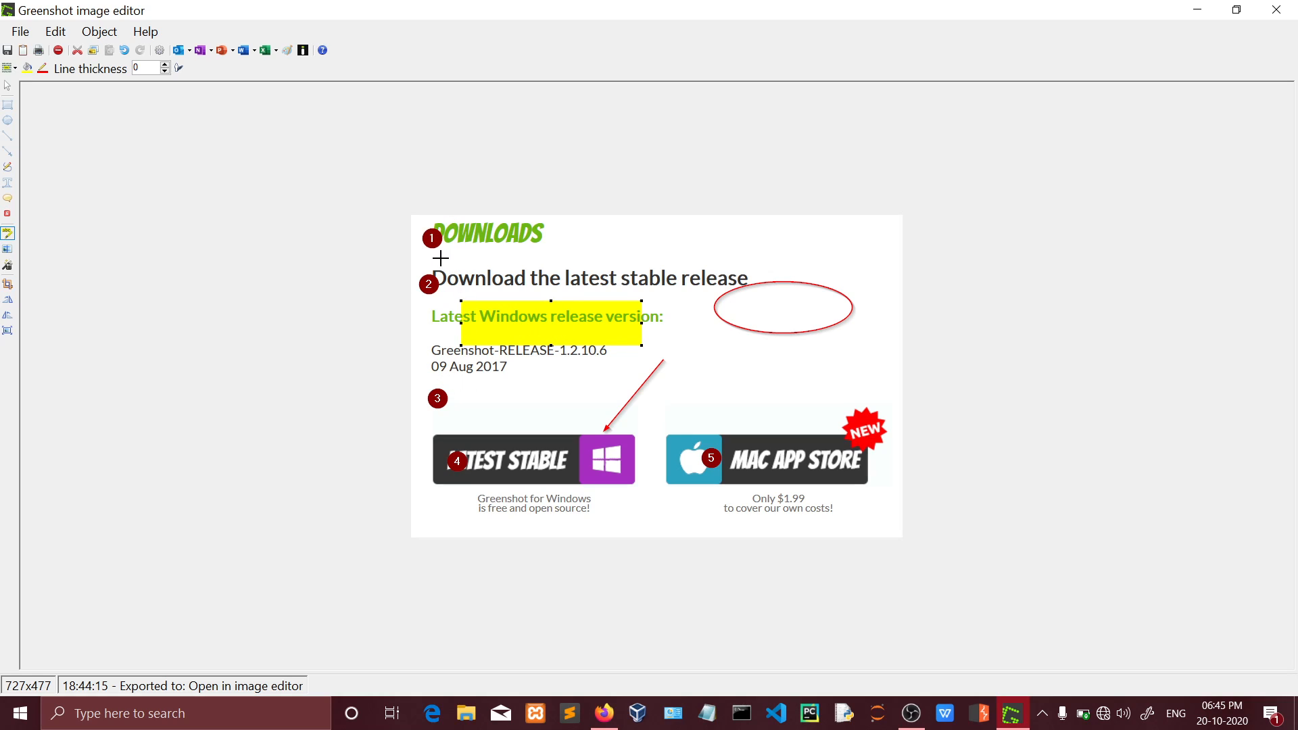
{"action": "left_click_drag", "start_coordinate": [428, 224], "coordinate": [559, 252]}
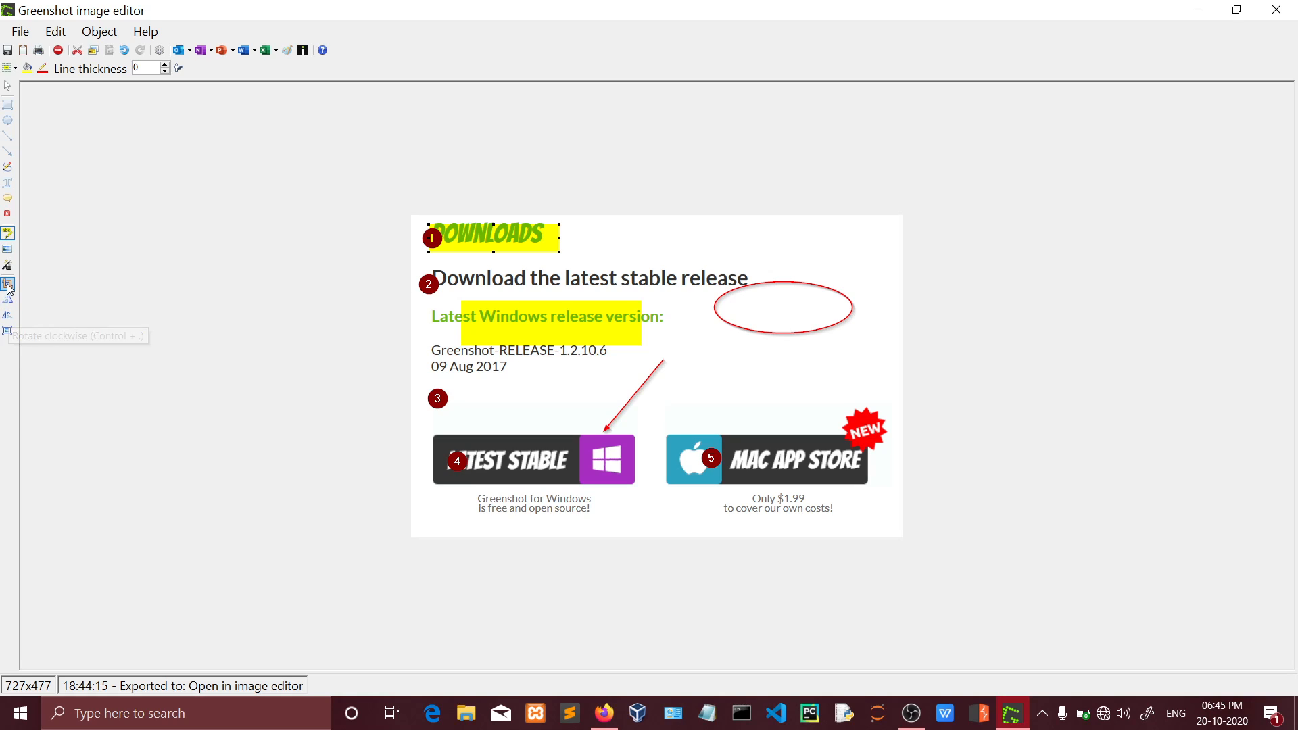
{"action": "left_click", "coordinate": [8, 166]}
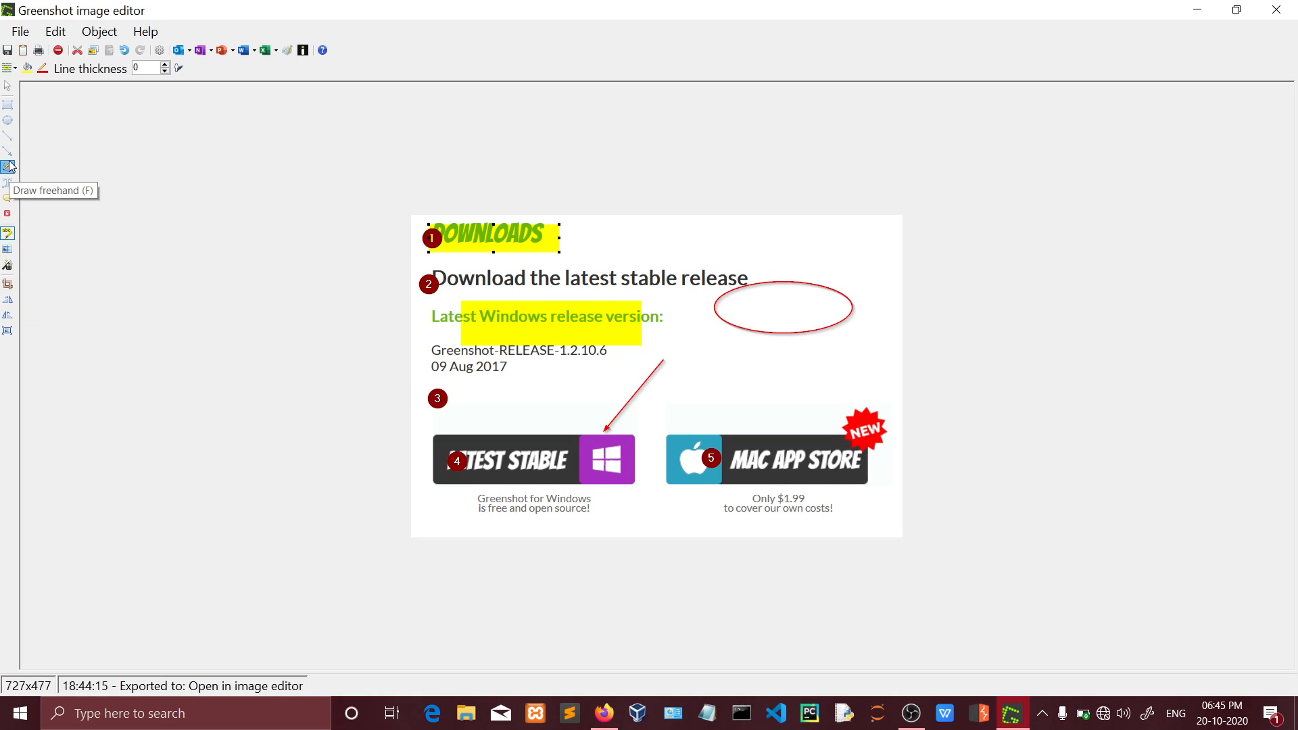
{"action": "mouse_move", "coordinate": [755, 370]}
{"action": "left_mouse_down"}
{"action": "mouse_move", "coordinate": [776, 266]}
{"action": "mouse_move", "coordinate": [643, 386]}
{"action": "mouse_move", "coordinate": [660, 368]}
{"action": "left_mouse_up"}
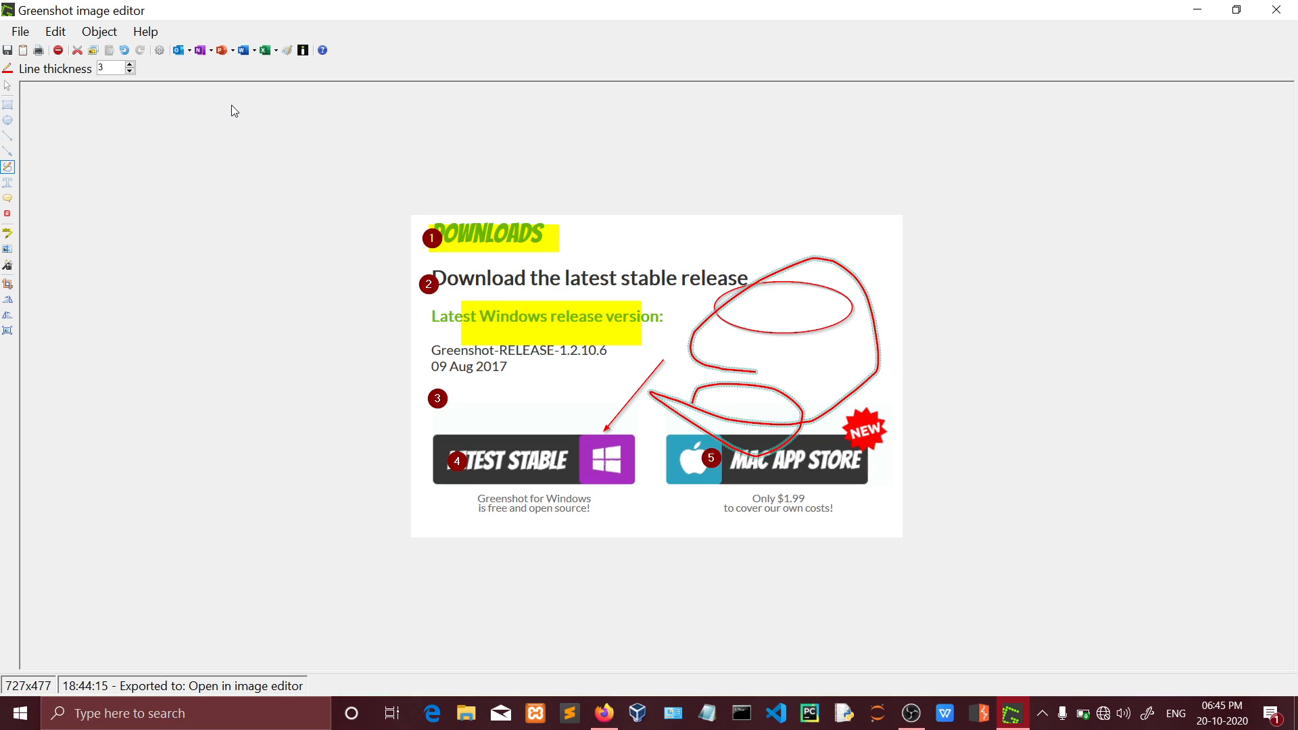
Copy the annotated screenshot to the clipboard and close the image editor.
{"action": "left_click", "coordinate": [27, 31]}
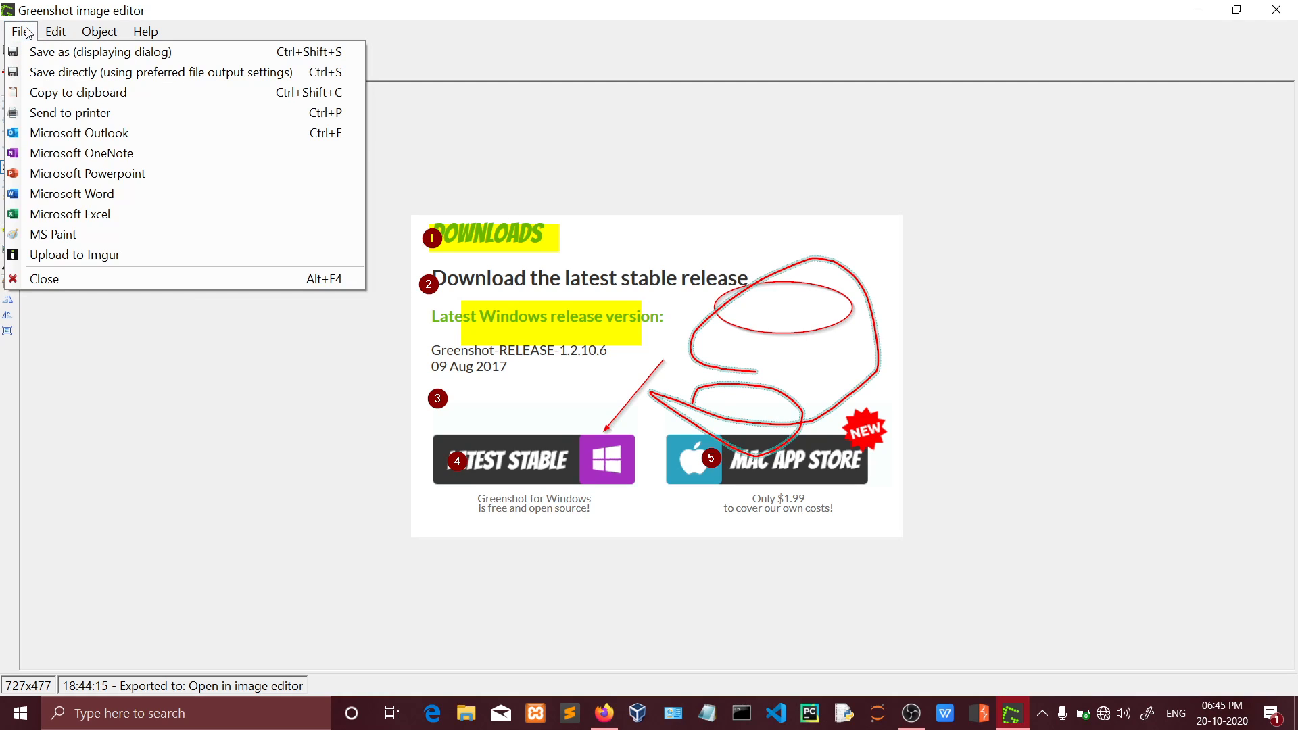
{"action": "left_click", "coordinate": [77, 315]}
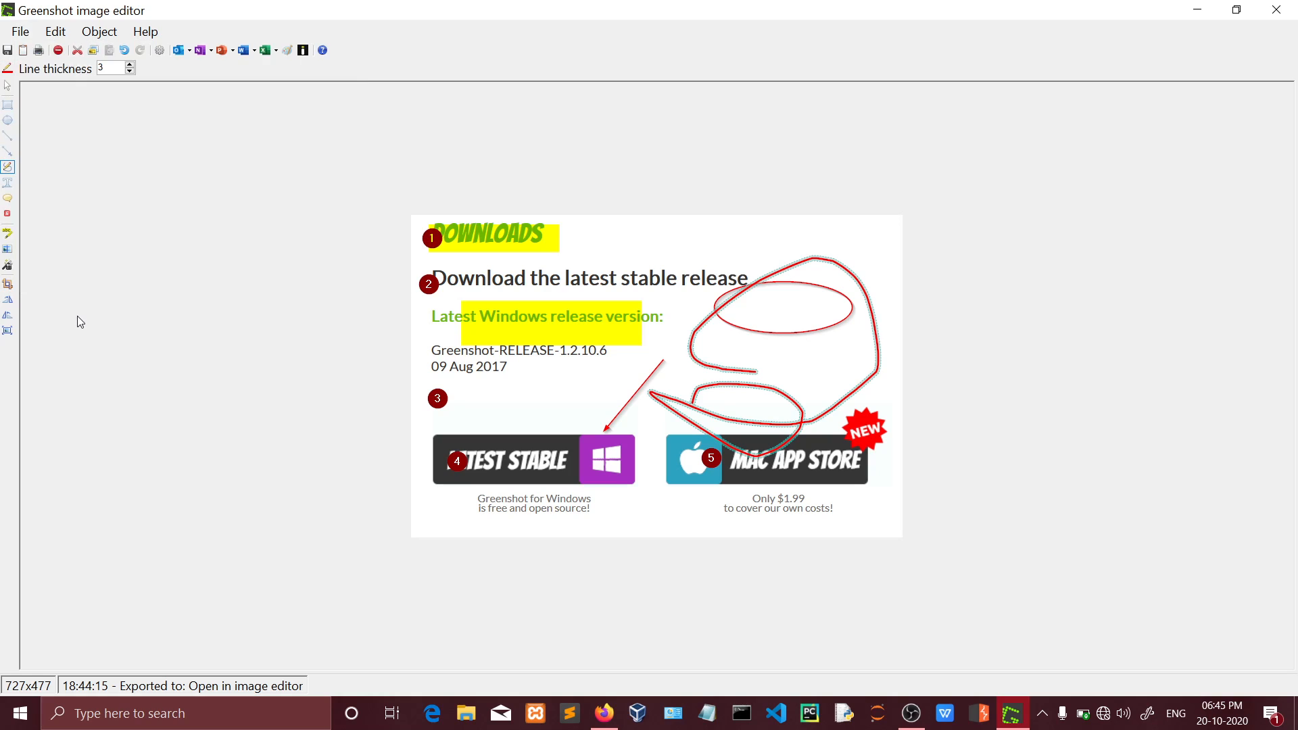
{"action": "left_click", "coordinate": [24, 51]}
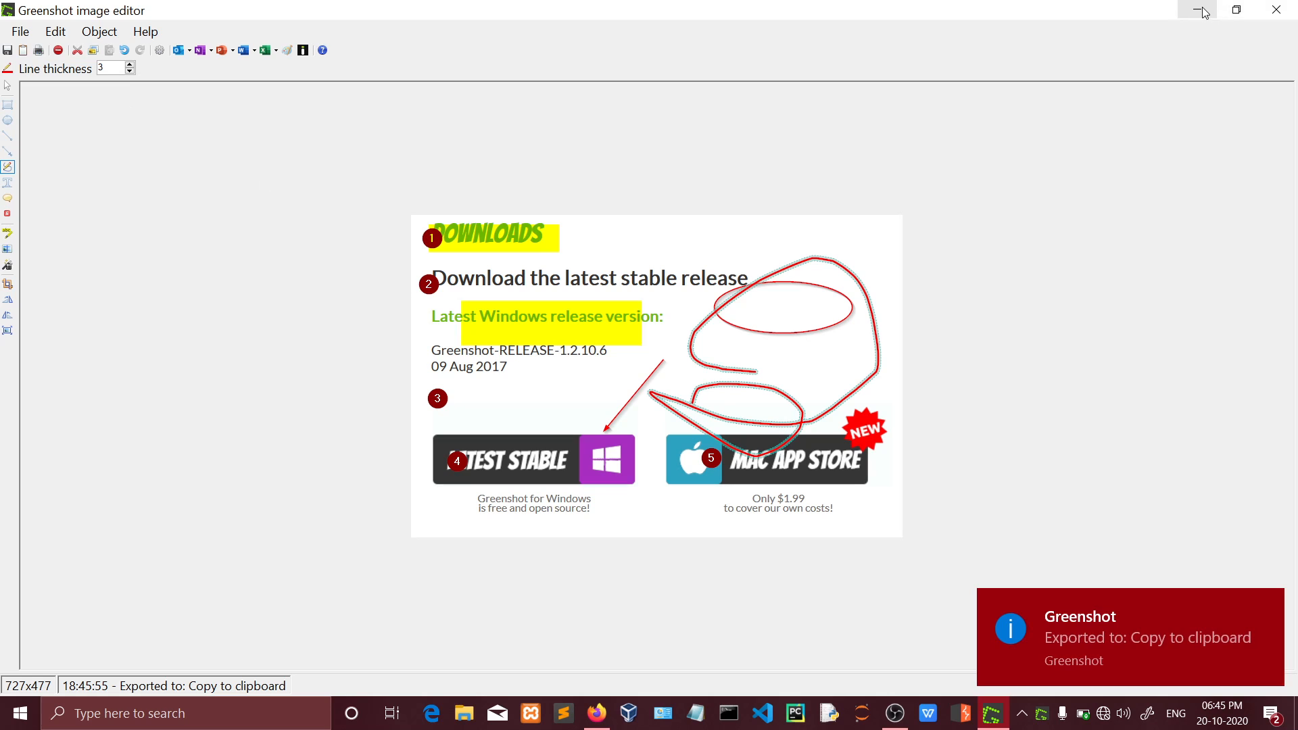
{"action": "left_click", "coordinate": [1276, 10]}
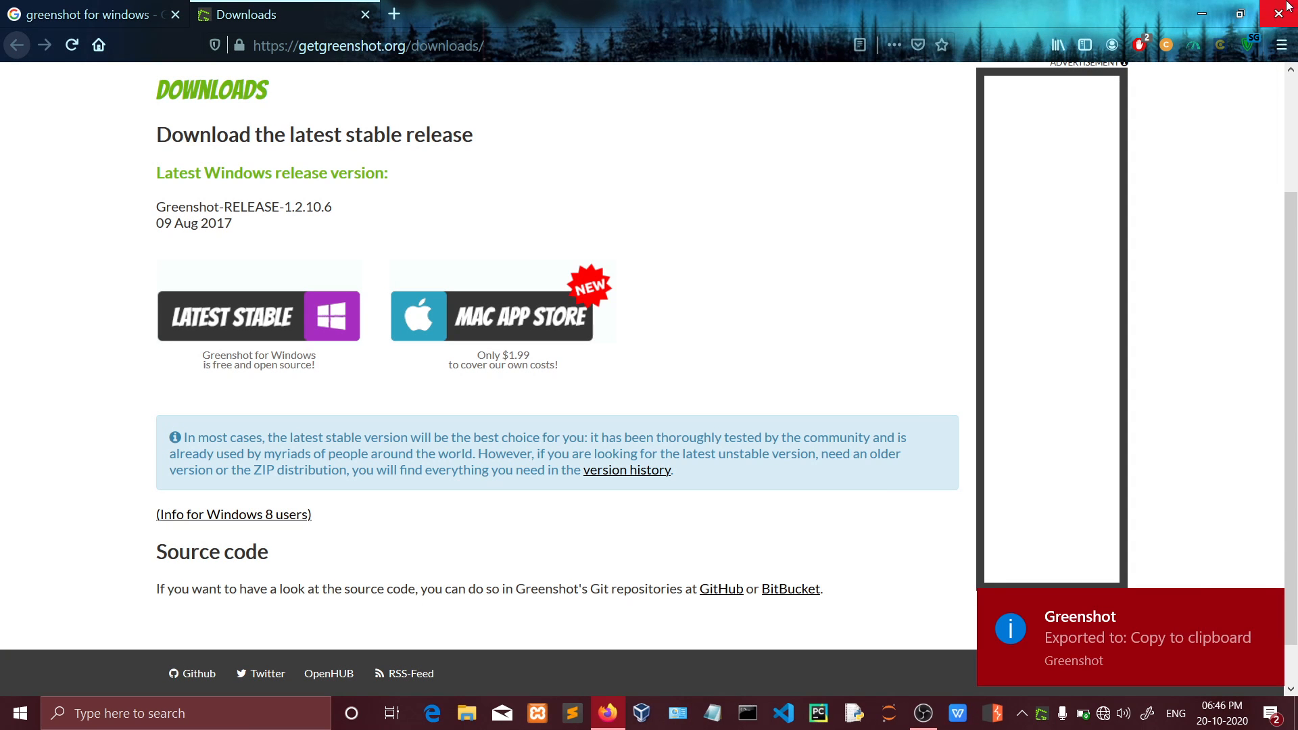
Minimize the browser, launch KeepNote from the desktop and dismiss its notebook loading error.
{"action": "left_click", "coordinate": [1199, 11]}
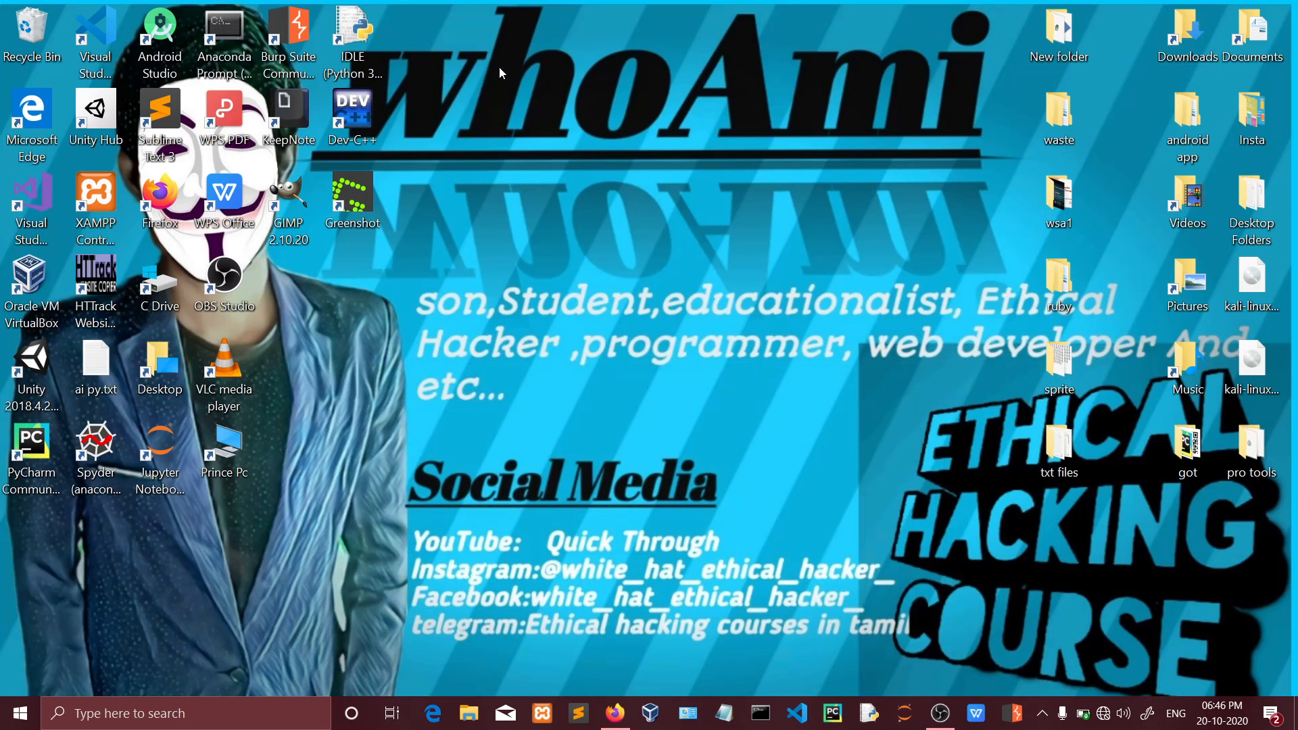
{"action": "double_click", "coordinate": [298, 116]}
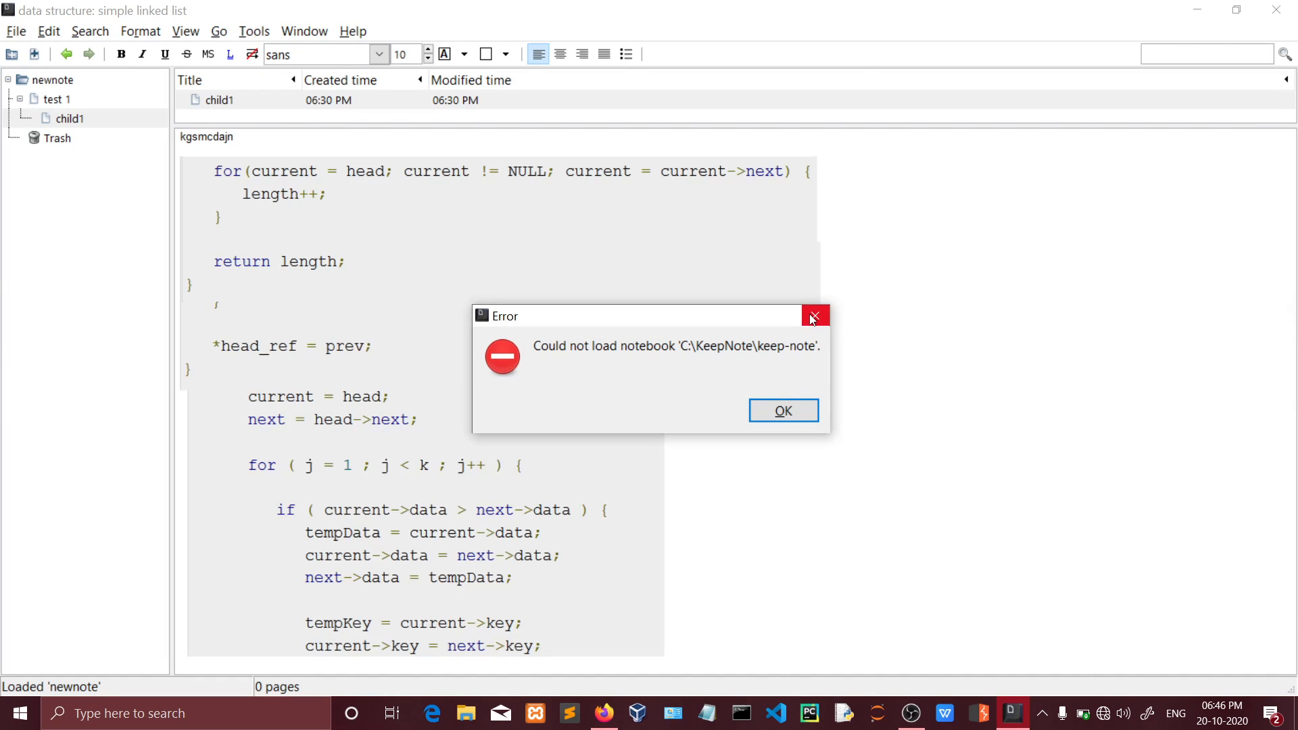
{"action": "left_click", "coordinate": [815, 315]}
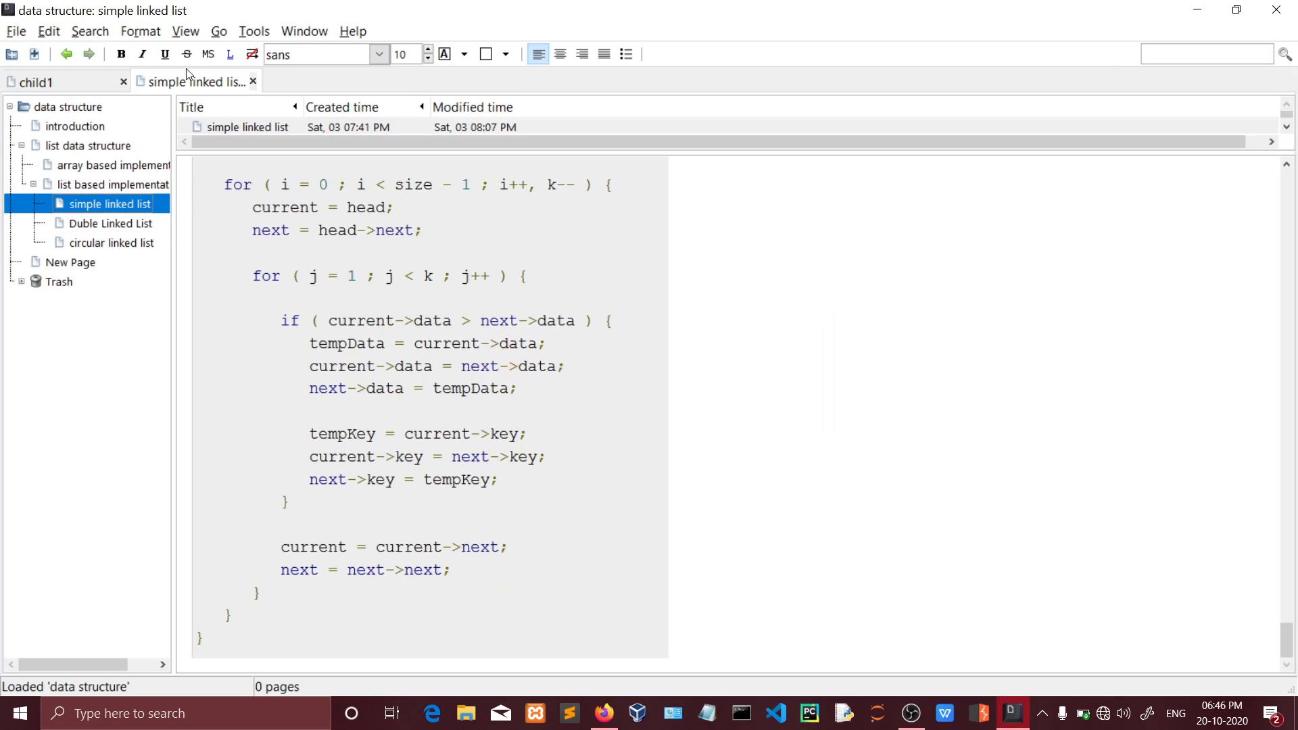
Close the open simple linked list page of the data structure notebook, leaving the newnote notebook open.
{"action": "left_click", "coordinate": [195, 86]}
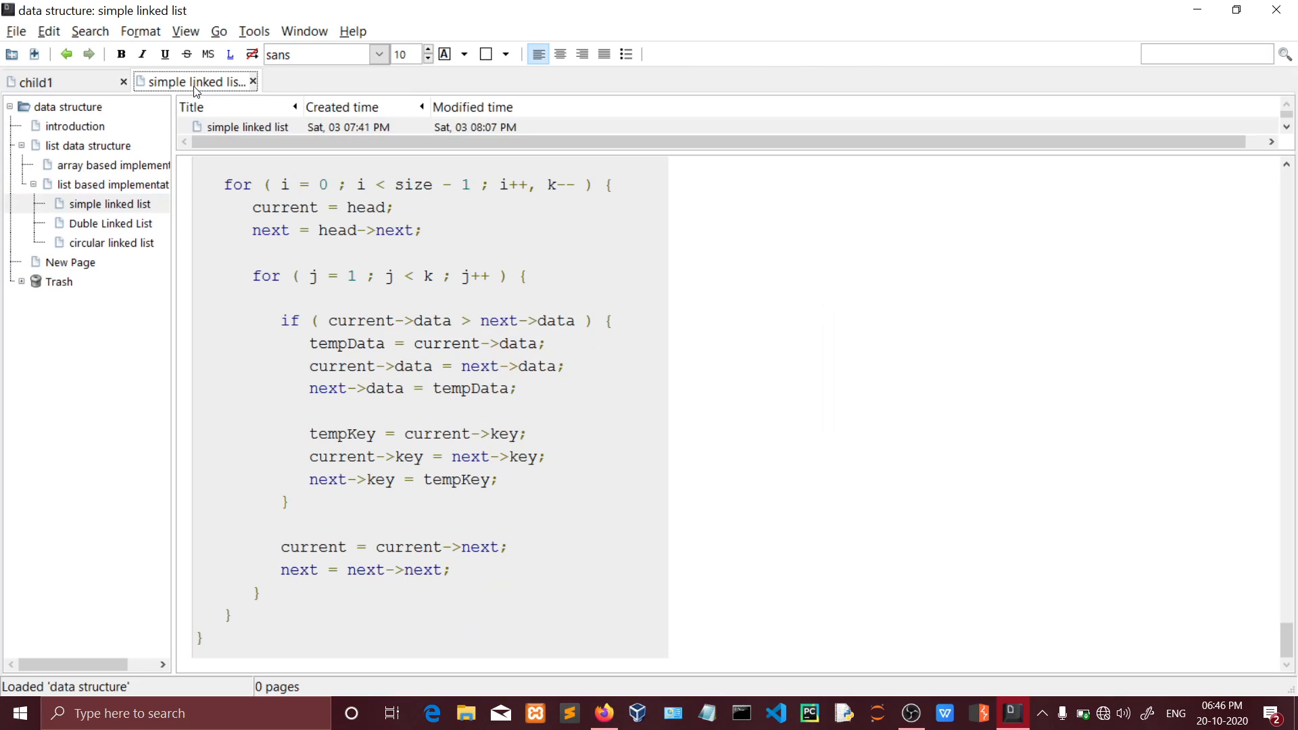
{"action": "left_click", "coordinate": [62, 74]}
{"action": "left_click", "coordinate": [255, 83]}
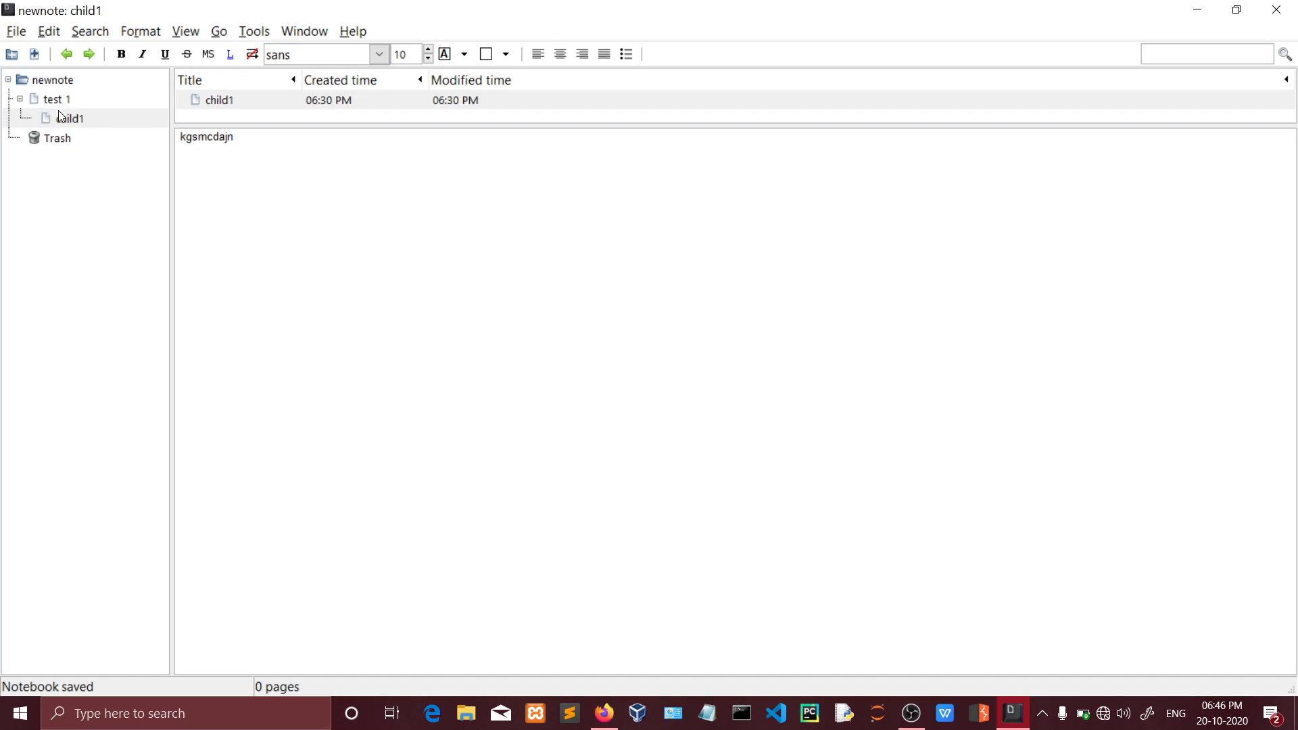
Create a new page directly under the newnote notebook and title it "how to download green shoot".
{"action": "left_click", "coordinate": [270, 156]}
{"action": "left_click", "coordinate": [71, 81]}
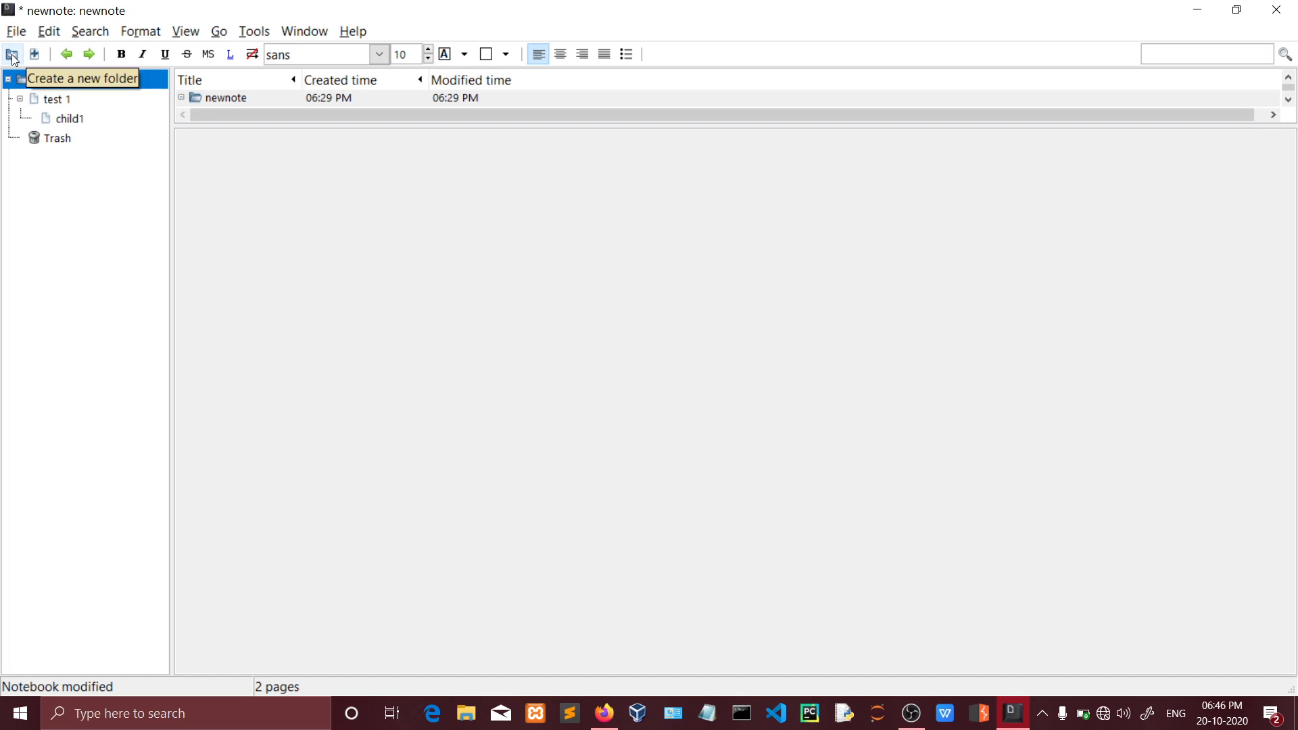
{"action": "left_click", "coordinate": [34, 54]}
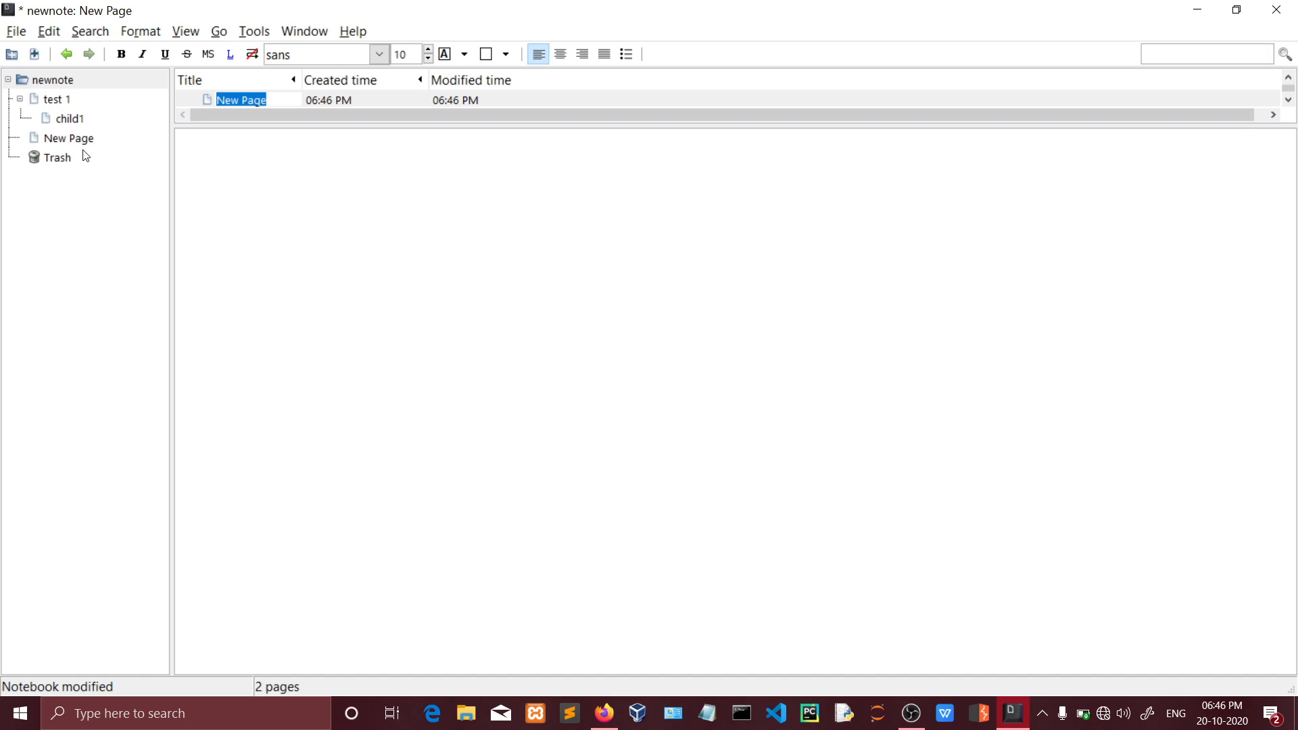
{"action": "type", "text": "how to downlo"}
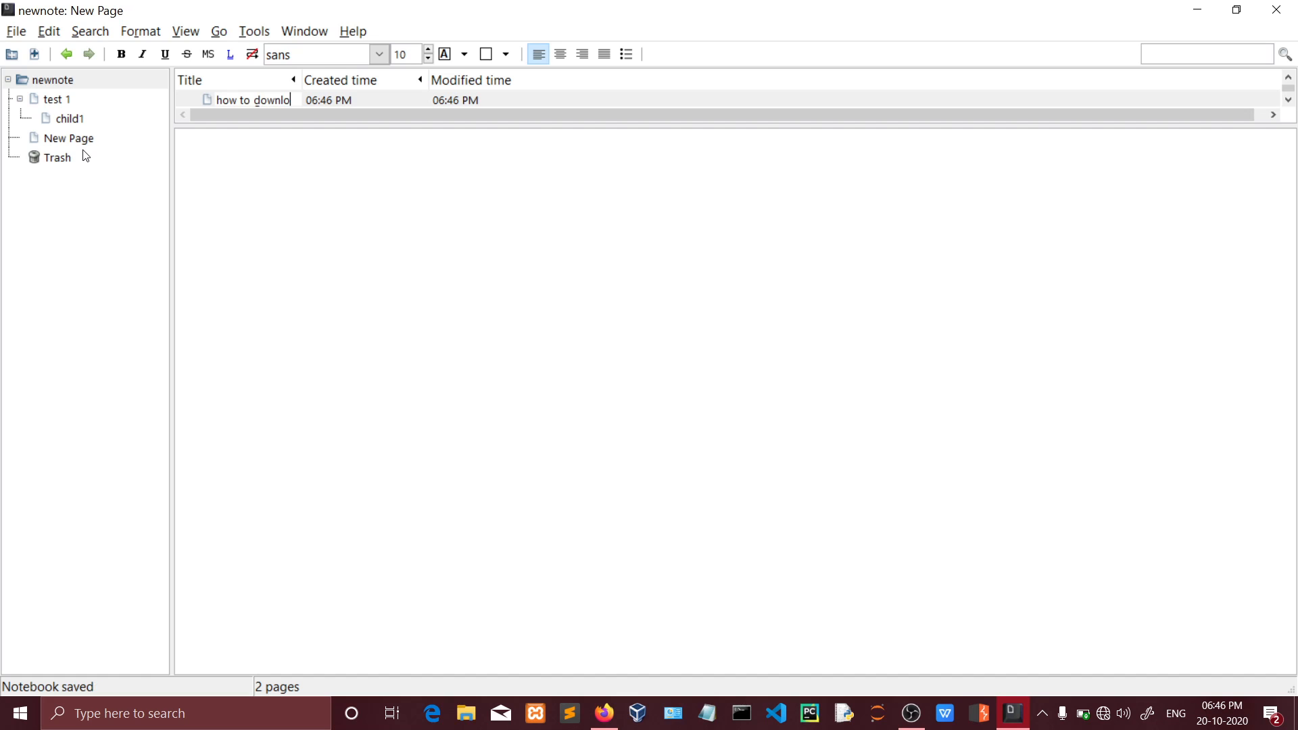
{"action": "type", "text": "ad green shoot"}
{"action": "key", "text": "Return"}
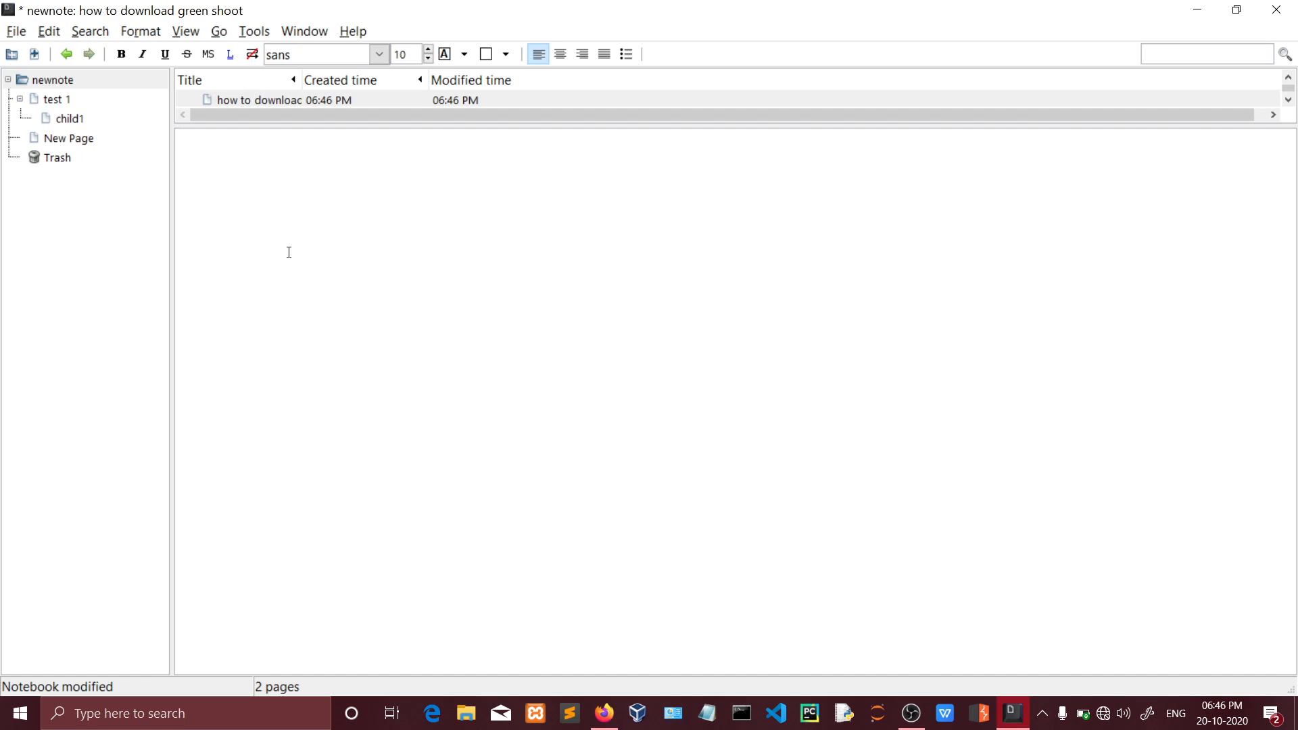
Paste the annotated screenshot into the new page and save the notebook.
{"action": "key", "text": "ctrl+v"}
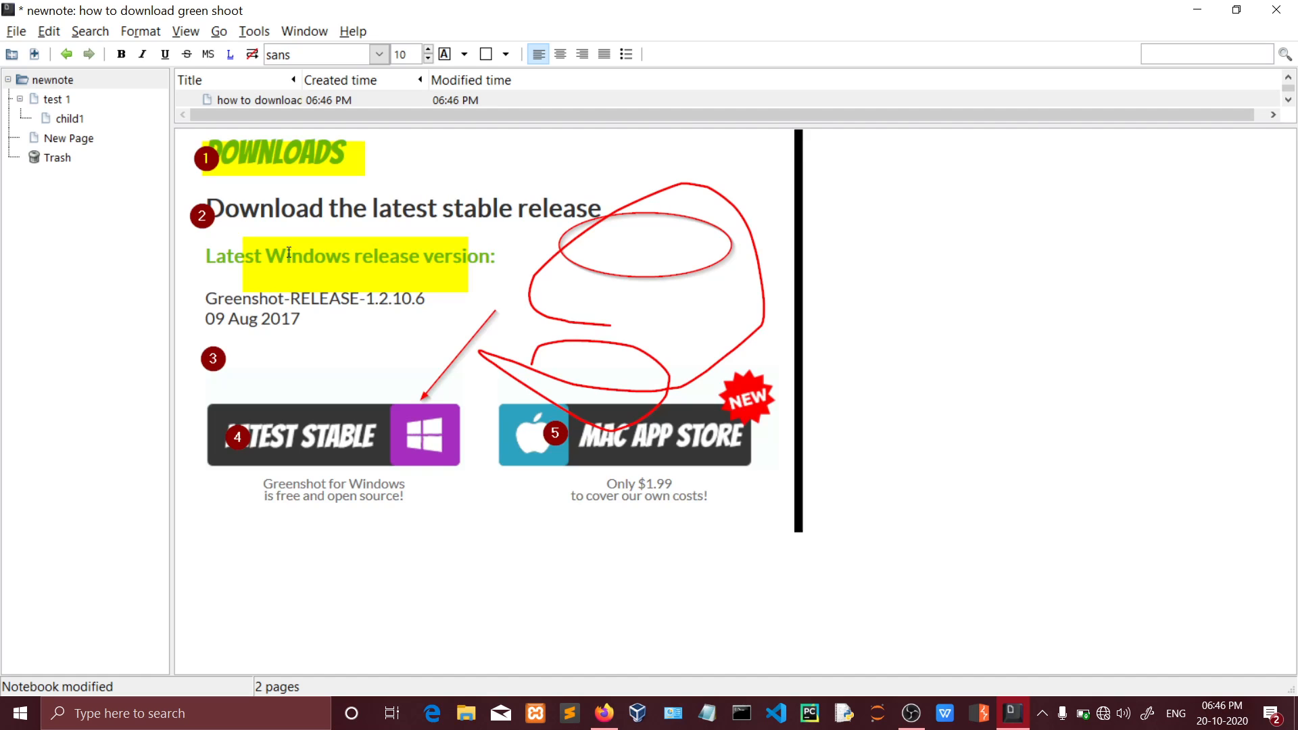
{"action": "key", "text": "ctrl+s"}
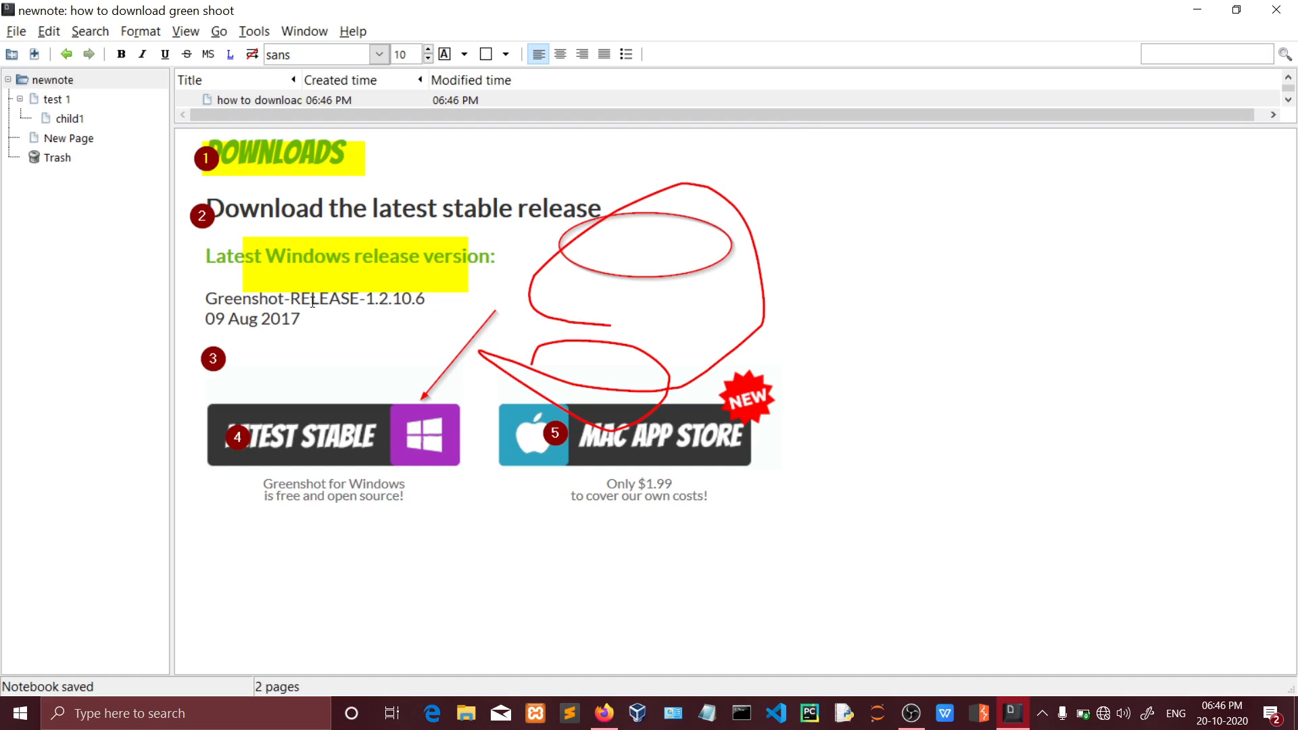
Add the text line "kugjhjb" below the pasted screenshot and save the notebook.
{"action": "key", "text": "Return"}
{"action": "type", "text": "kugjhjb"}
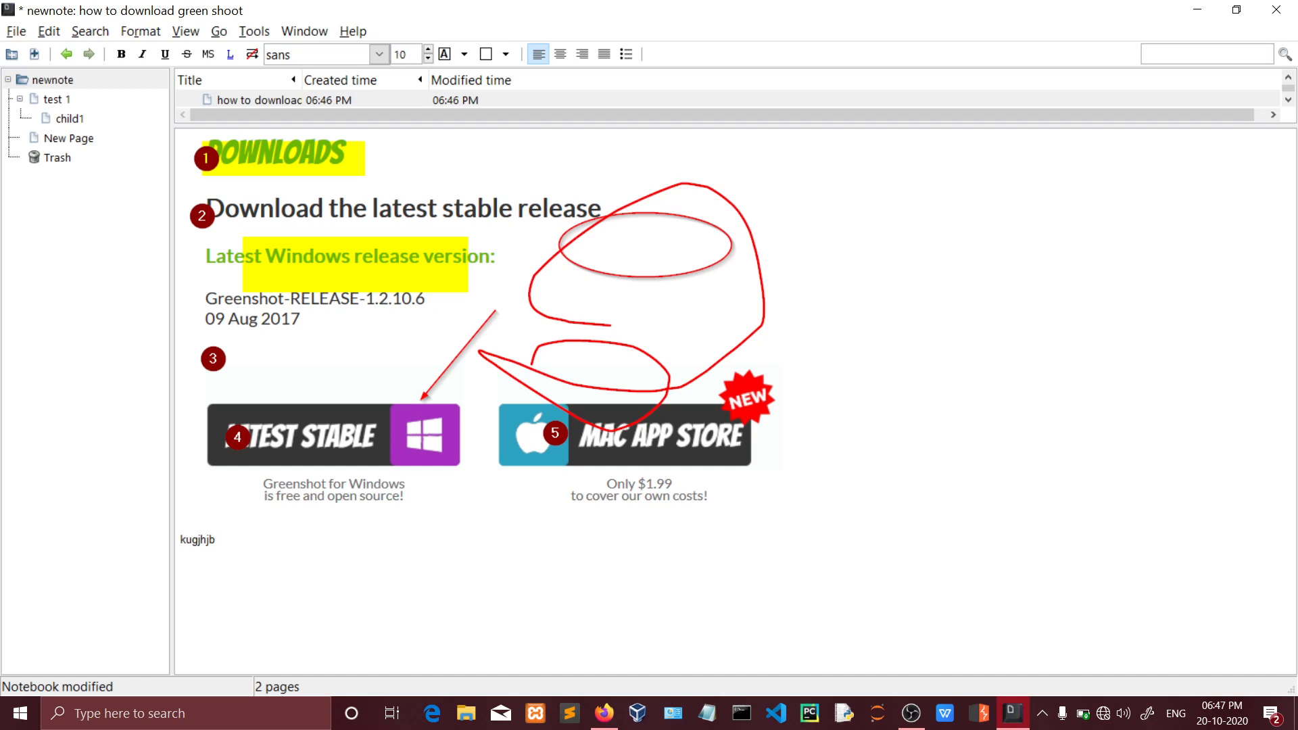
{"action": "key", "text": "ctrl+s"}
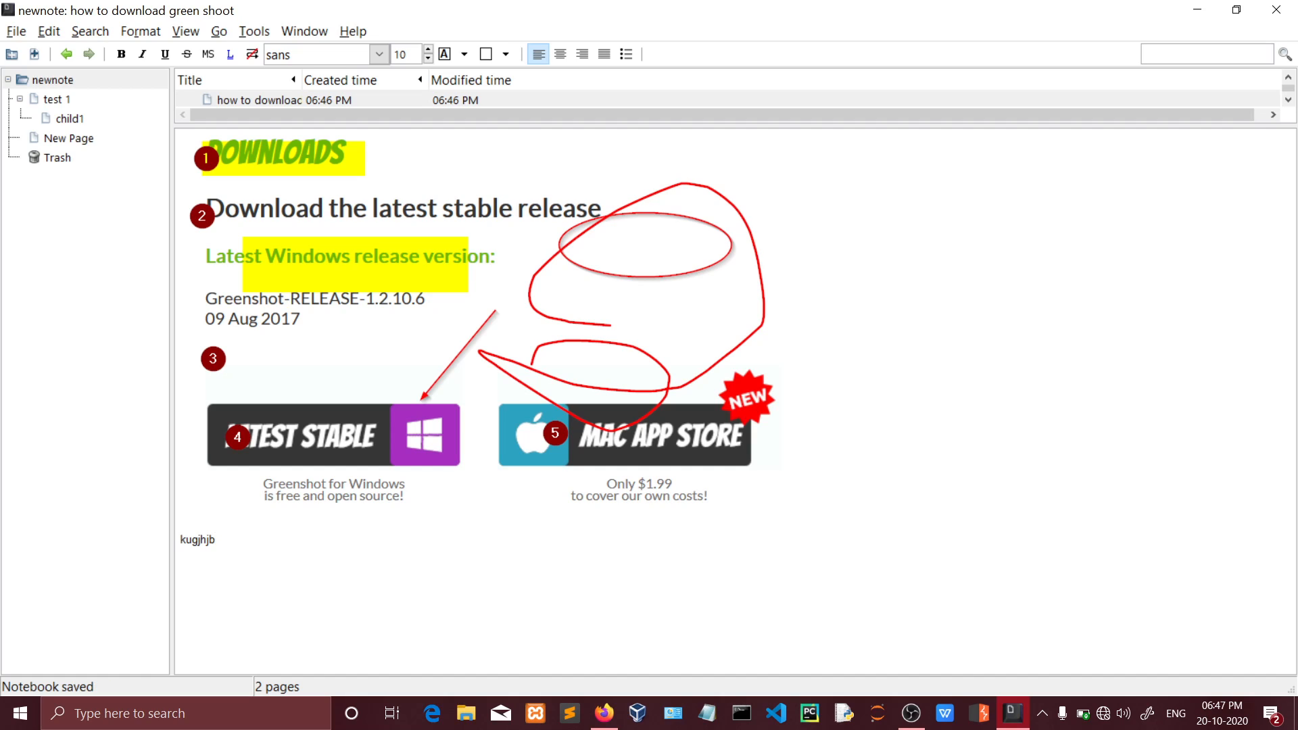